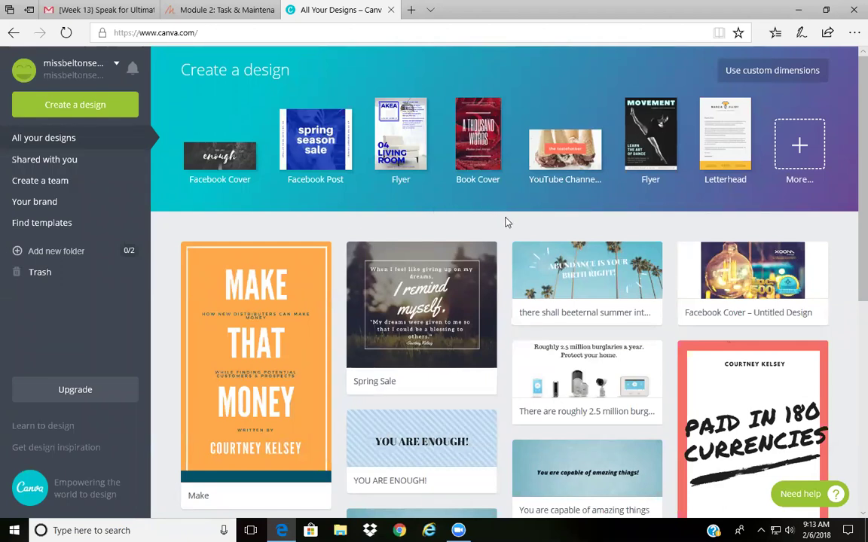
- Open the full gallery of design types and browse the categories, including Facebook Post (940 × 788 px)
mouse_move(471, 239)
left_click(801, 151)
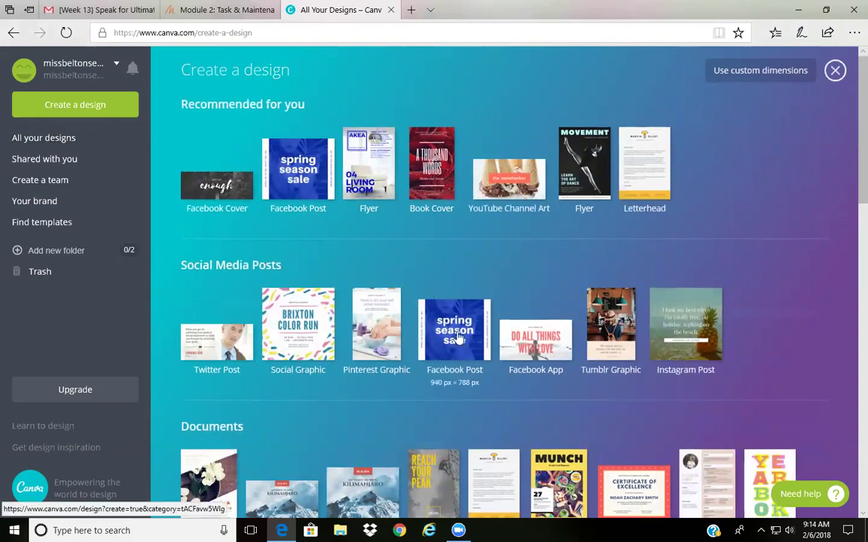
scroll(377, 324, "down", 5)
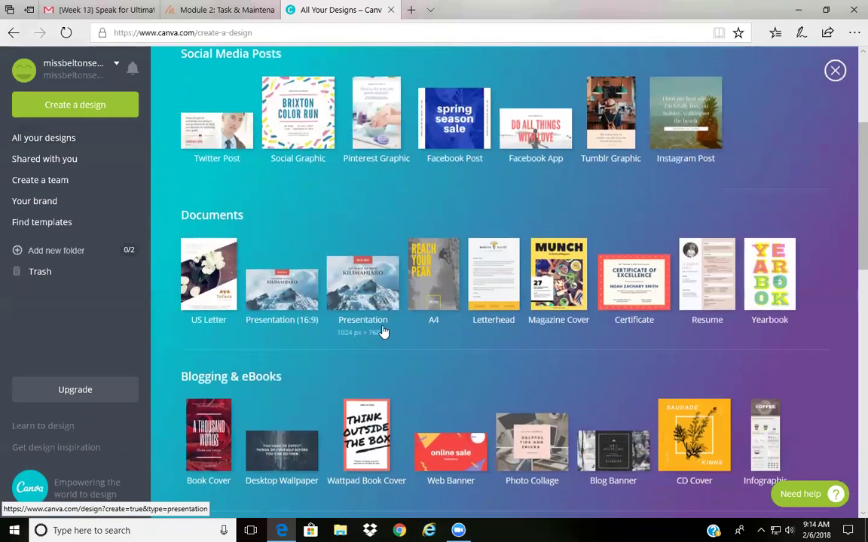
scroll(307, 315, "down", 4)
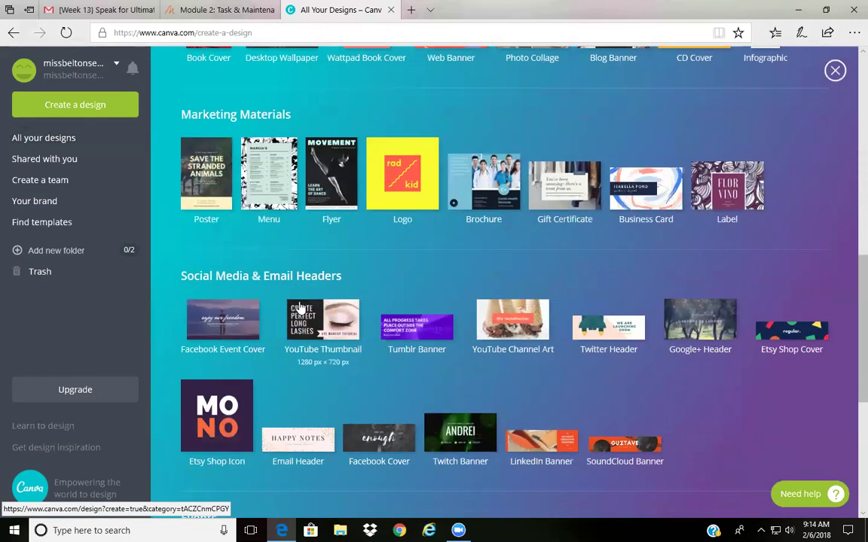
scroll(386, 306, "down", 3)
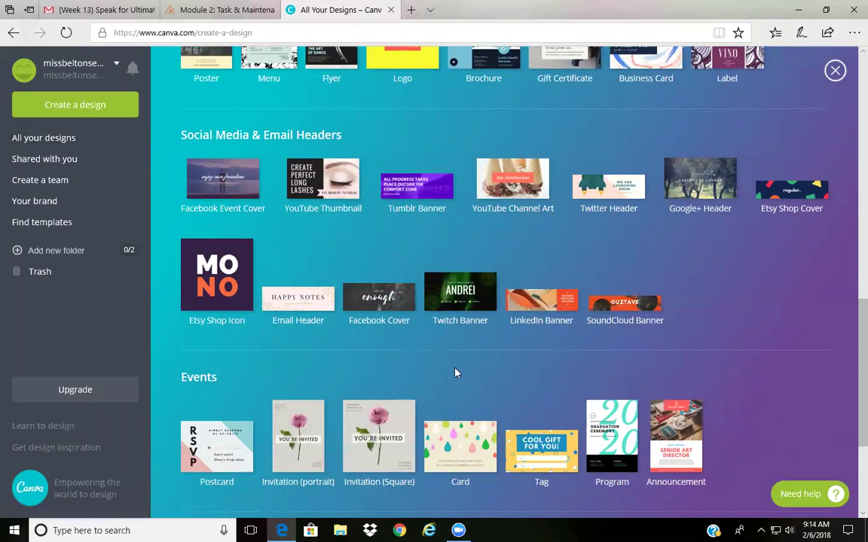
scroll(456, 361, "up", 10)
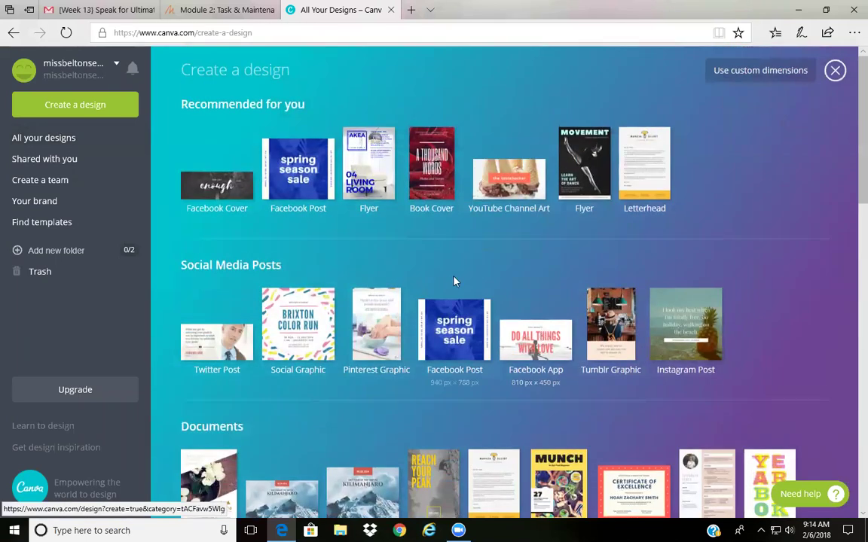
- Create a new Facebook Post and apply the free Spring Sale layout with its forest photo
left_click(293, 172)
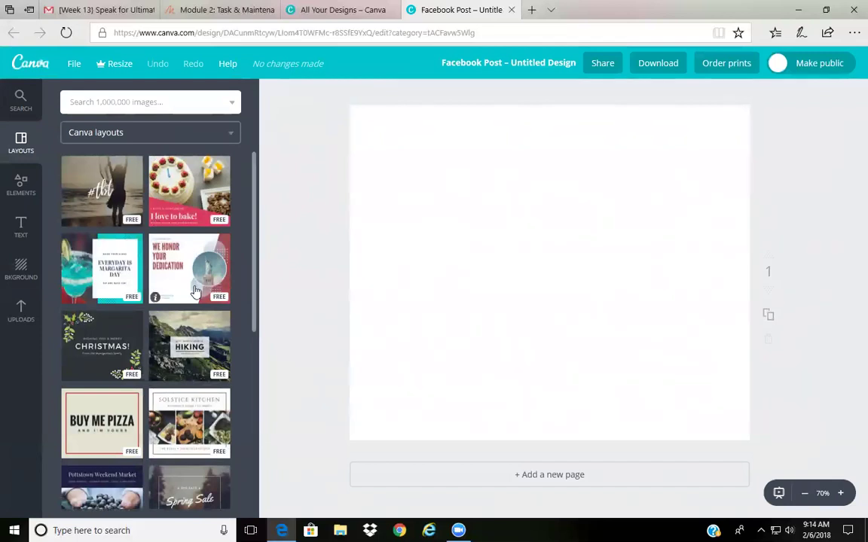
scroll(193, 318, "down", 1)
scroll(193, 318, "down", 2)
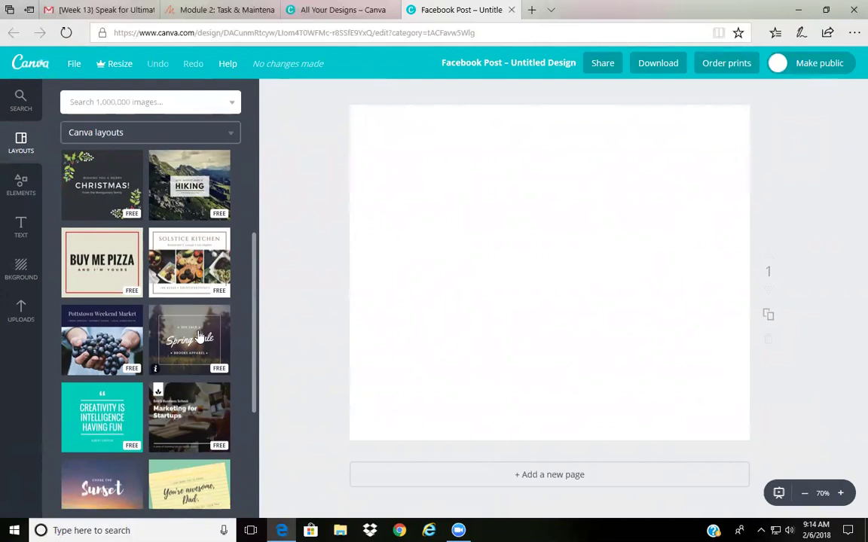
left_click(199, 336)
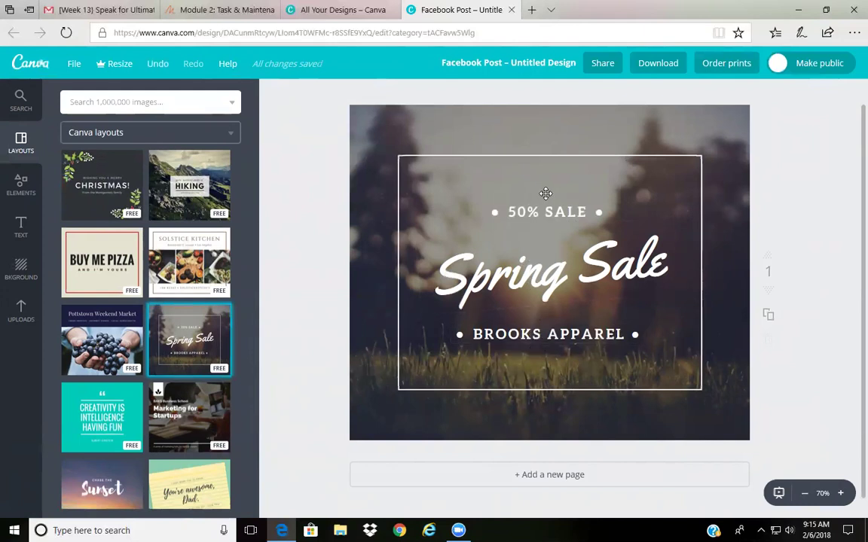
- Open the saved Spring Sale quote design from All your designs in its own tab
left_click(305, 12)
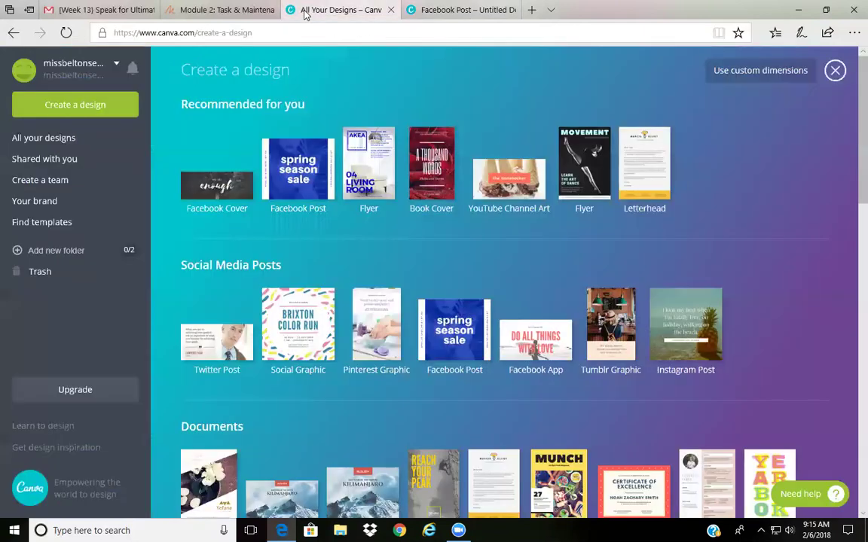
left_click(52, 144)
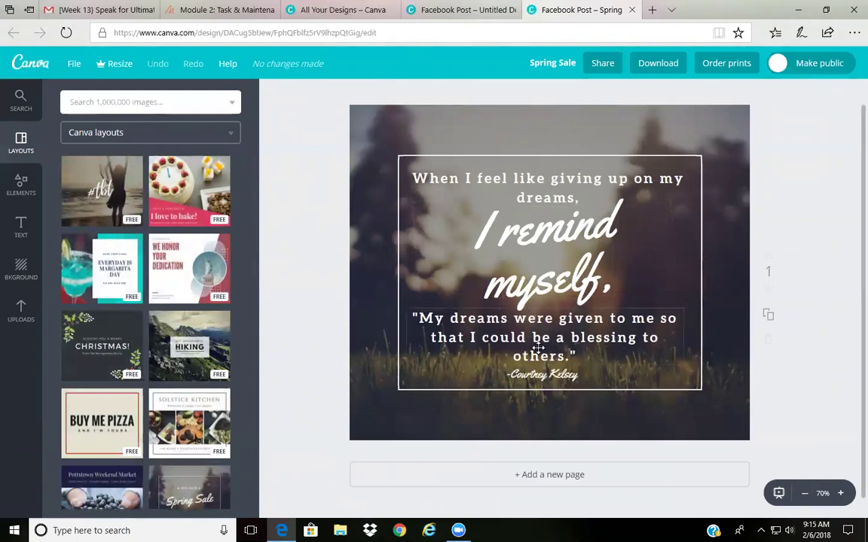
- Delete the 50% SALE line from the new post, then return to the Spring Sale quote design
left_click(439, 16)
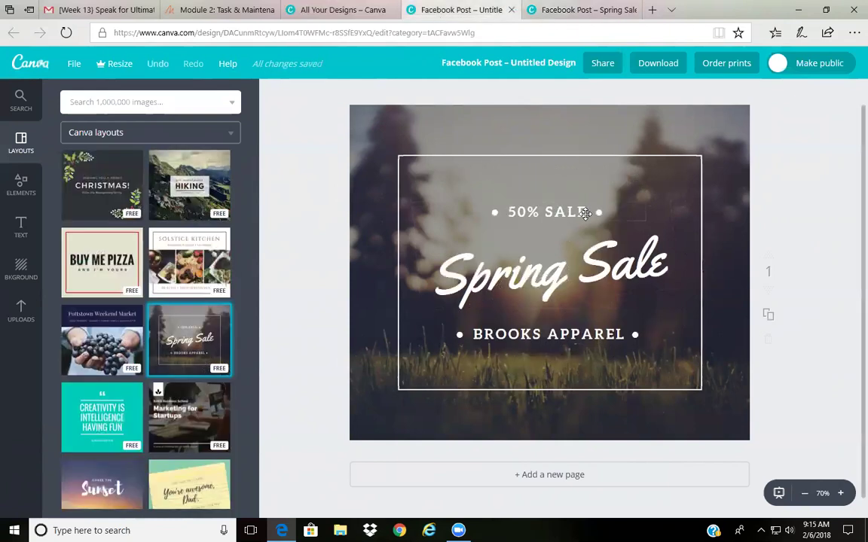
left_click(618, 217)
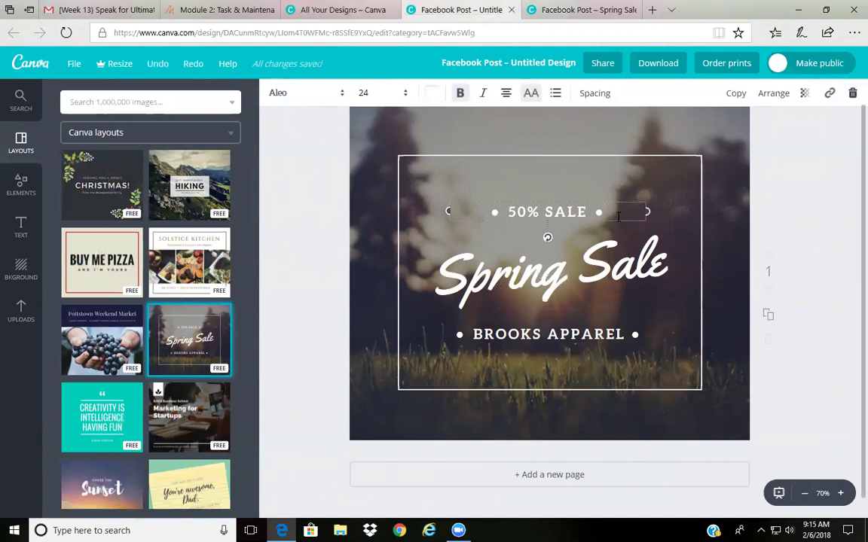
key("BackSpace")
key("BackSpace")
key("BackSpace")
key("BackSpace")
key("BackSpace")
key("BackSpace")
key("BackSpace")
key("BackSpace")
key("BackSpace")
key("BackSpace")
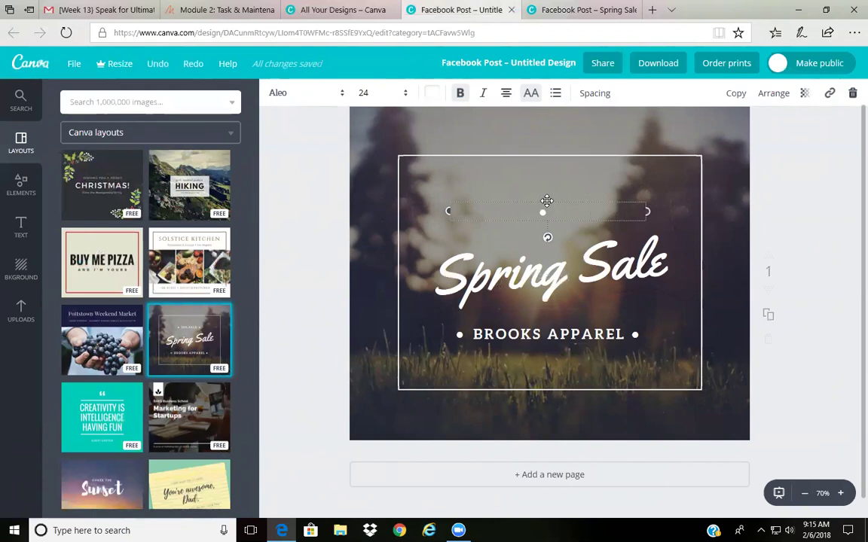
left_click_drag(546, 201, 546, 163)
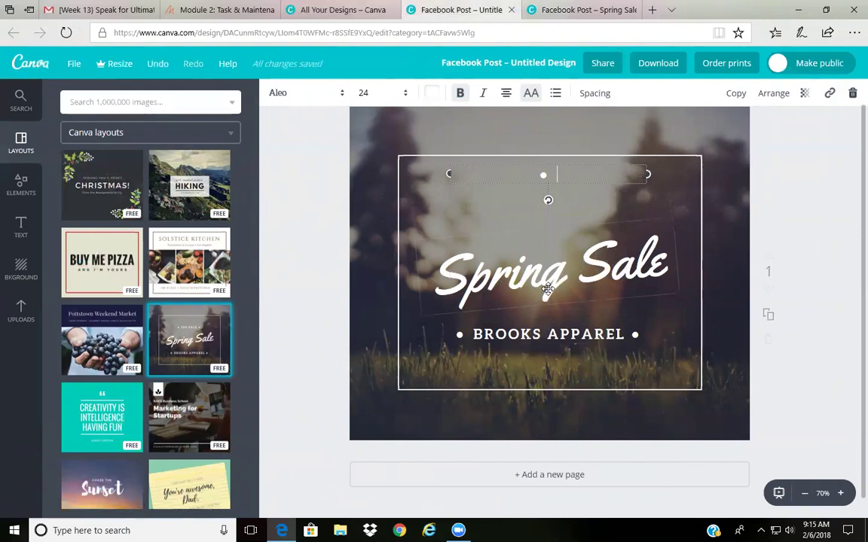
key("Escape")
left_click(636, 260)
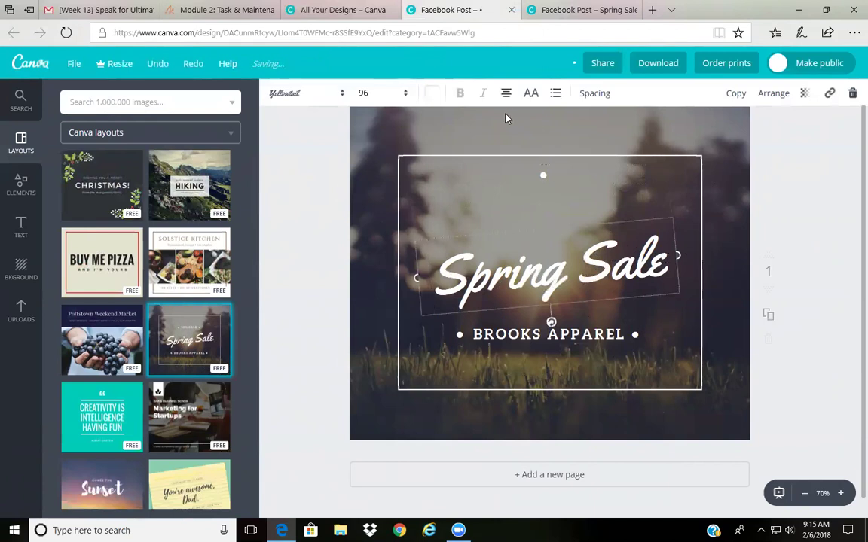
left_click(592, 7)
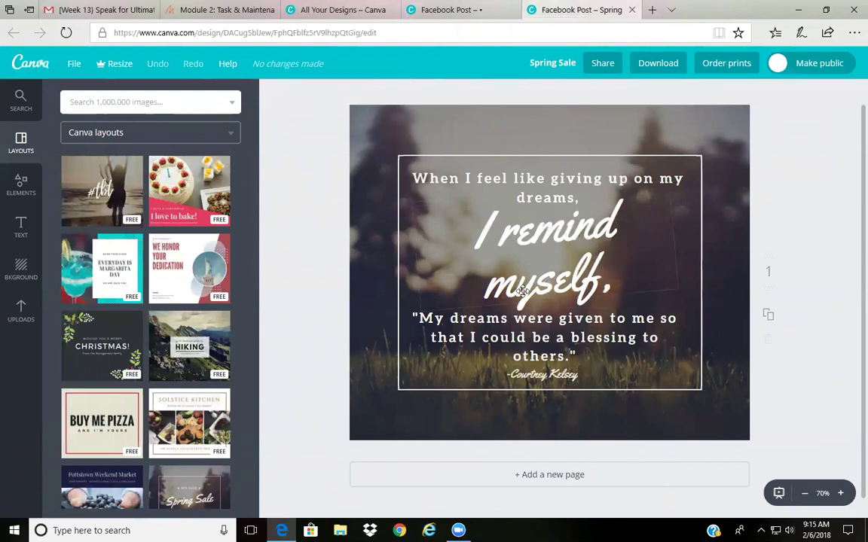
- Move the Spring Sale heading up slightly and erase the BROOKS APPAREL line
left_click(494, 11)
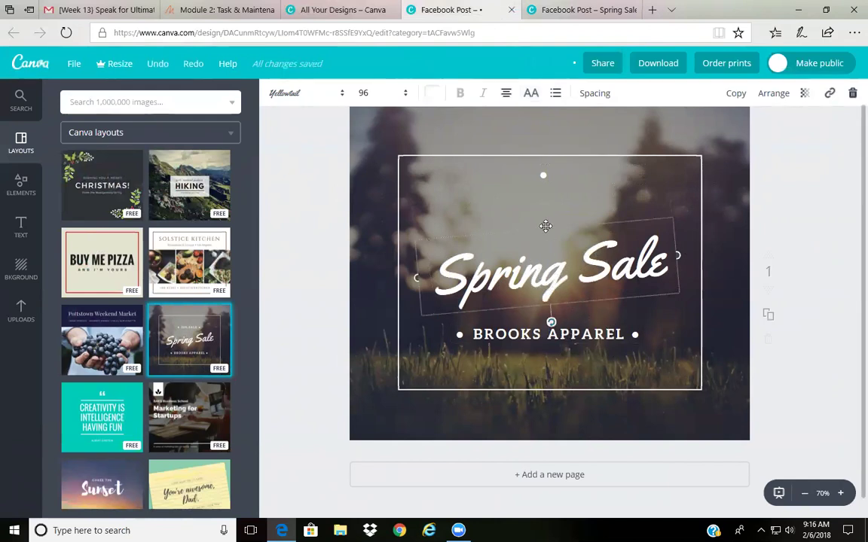
left_click_drag(547, 226, 546, 211)
left_click(558, 334)
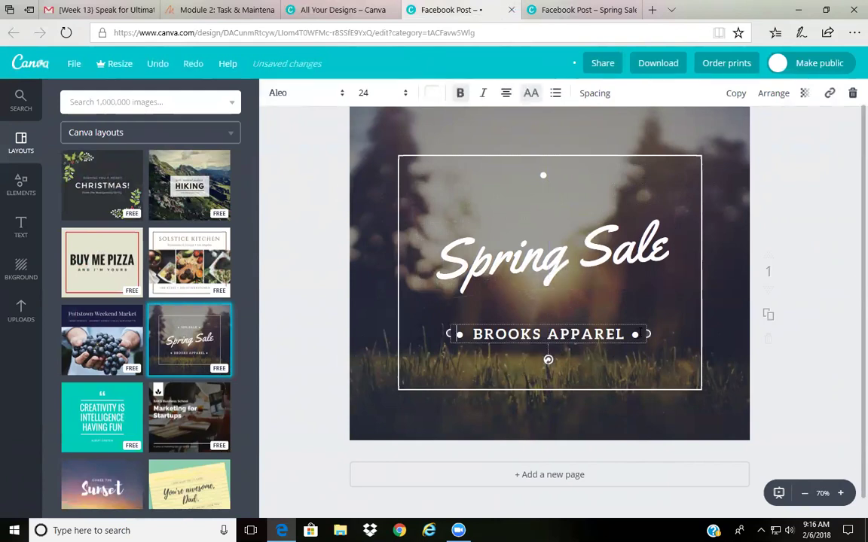
left_click(660, 332)
key("BackSpace")
key("BackSpace")
key("BackSpace")
key("BackSpace")
key("BackSpace")
key("BackSpace")
key("BackSpace")
key("BackSpace")
key("BackSpace")
key("BackSpace")
key("BackSpace")
key("BackSpace")
key("BackSpace")
key("BackSpace")
key("BackSpace")
key("BackSpace")
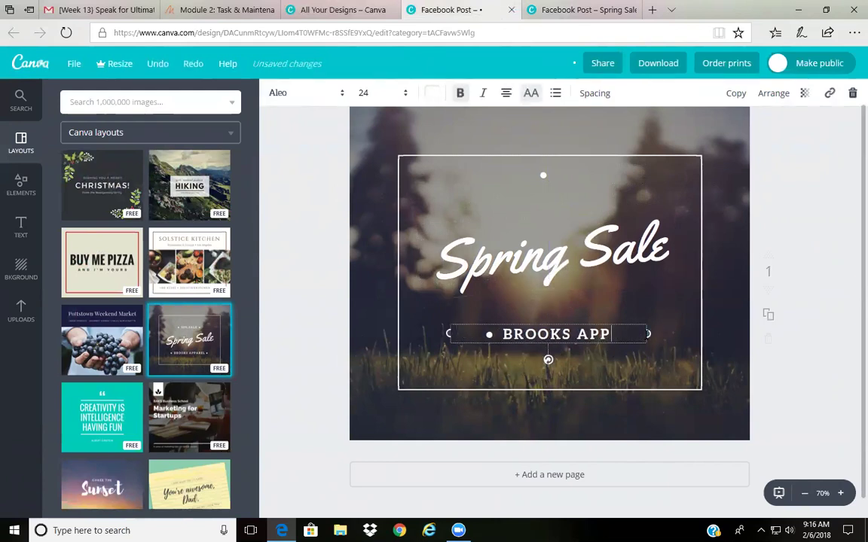
key("BackSpace")
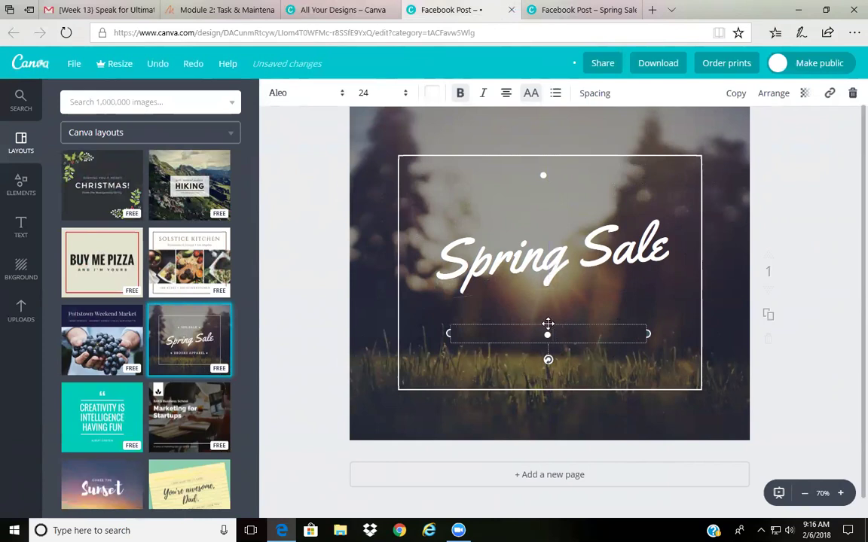
left_click_drag(547, 324, 546, 313)
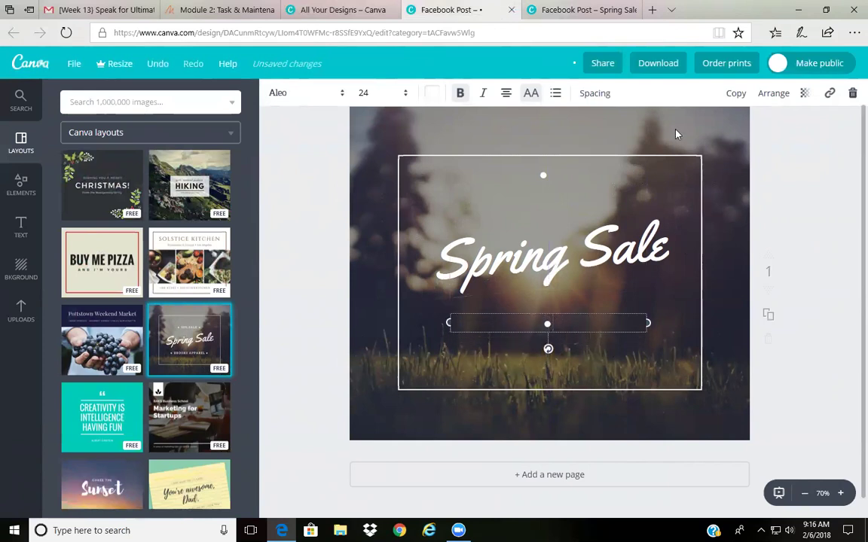
- Add a body text box near the bottom of the frame and clear its placeholder text
left_click(21, 226)
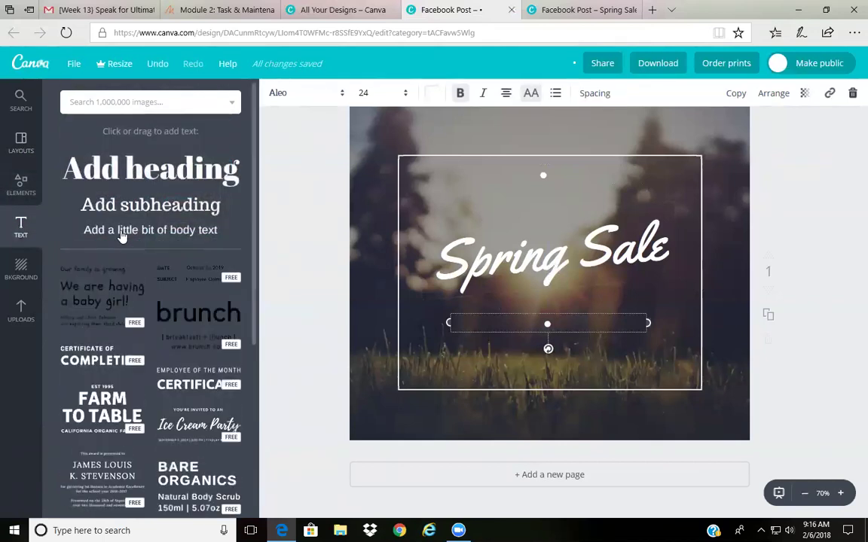
left_click_drag(120, 237, 549, 373)
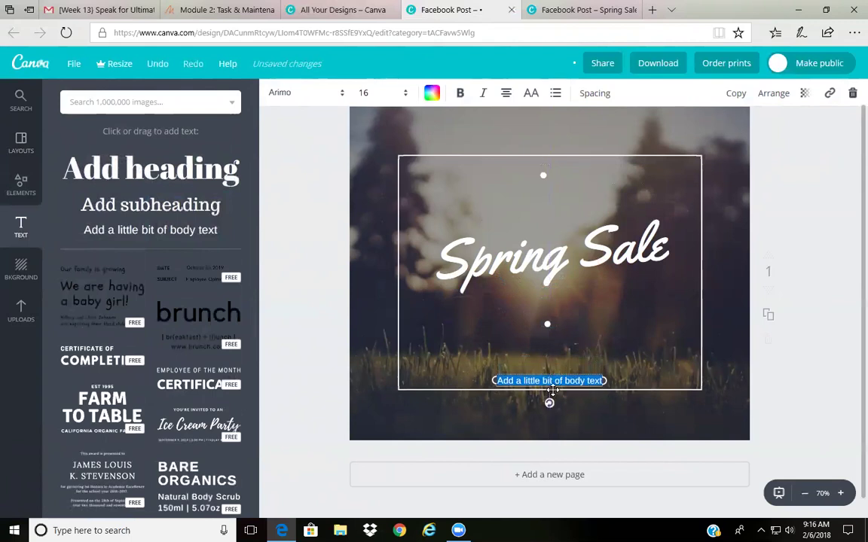
key("BackSpace")
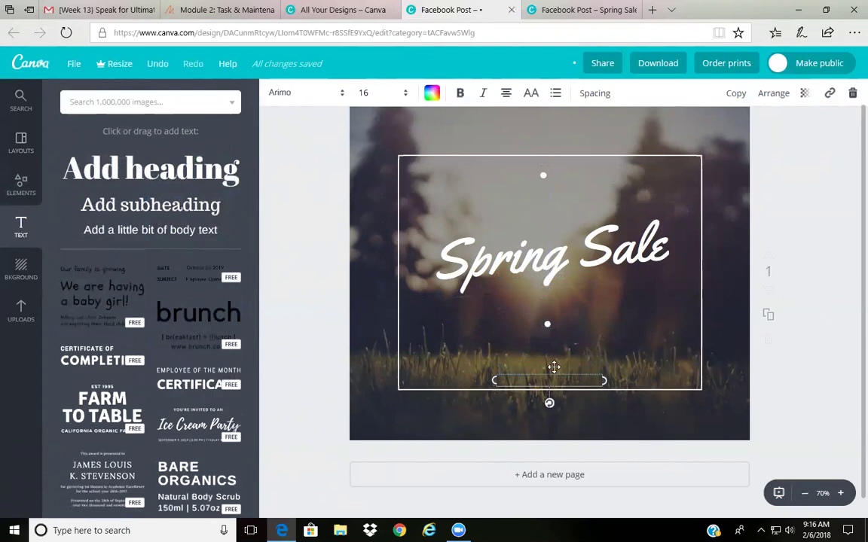
- Style the new text white in Yellowtail font and enter the author's name as the attribution
left_click(433, 93)
left_click(539, 270)
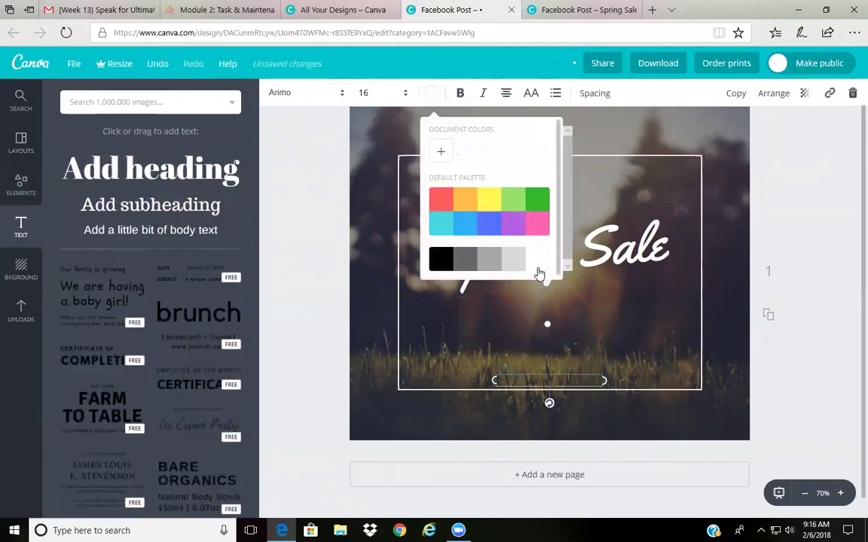
left_click(292, 100)
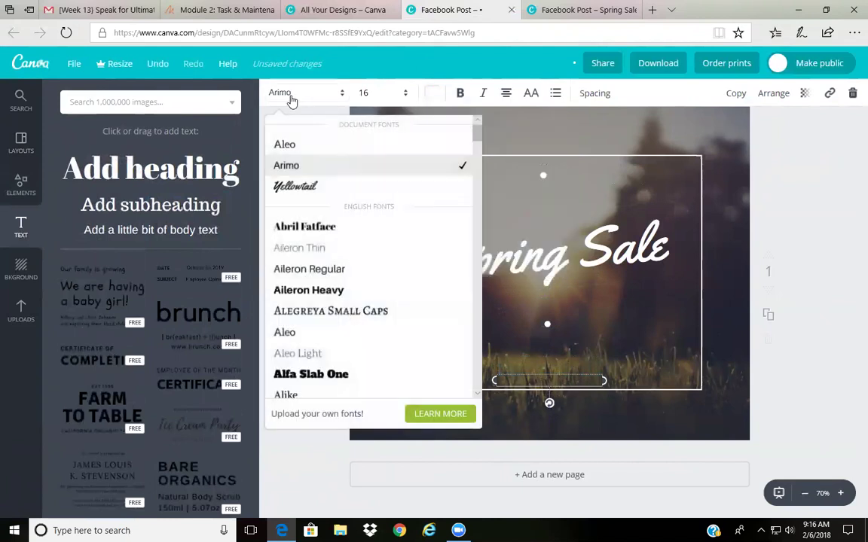
left_click(310, 187)
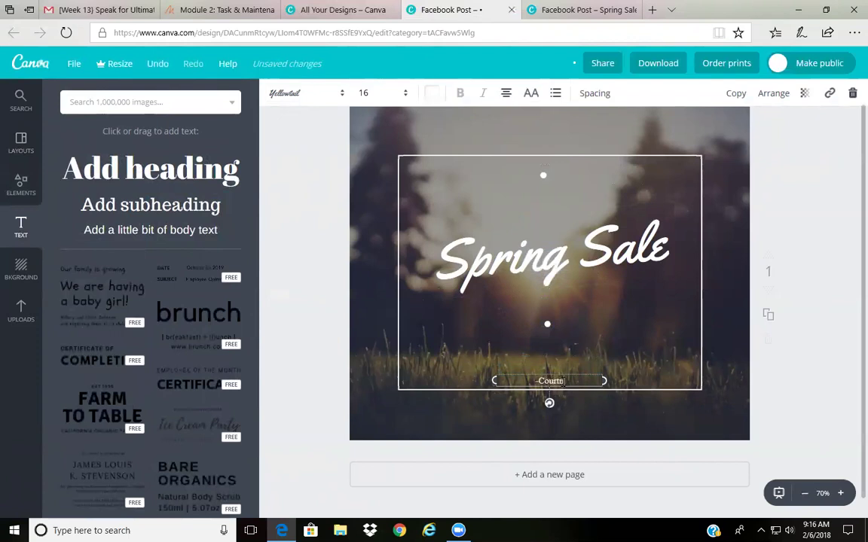
type("Kelsey")
left_click(640, 322)
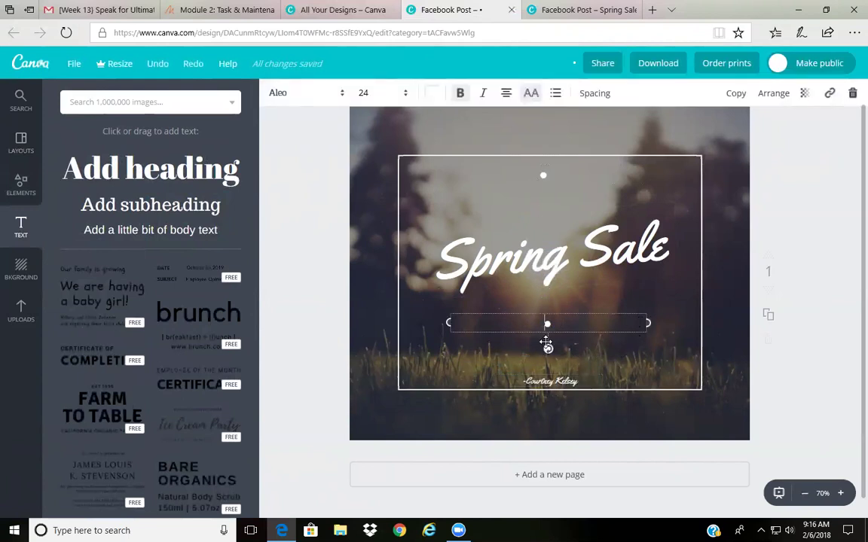
- Return to the Spring Sale quote design tab and scroll through the Layouts panel
left_click(576, 10)
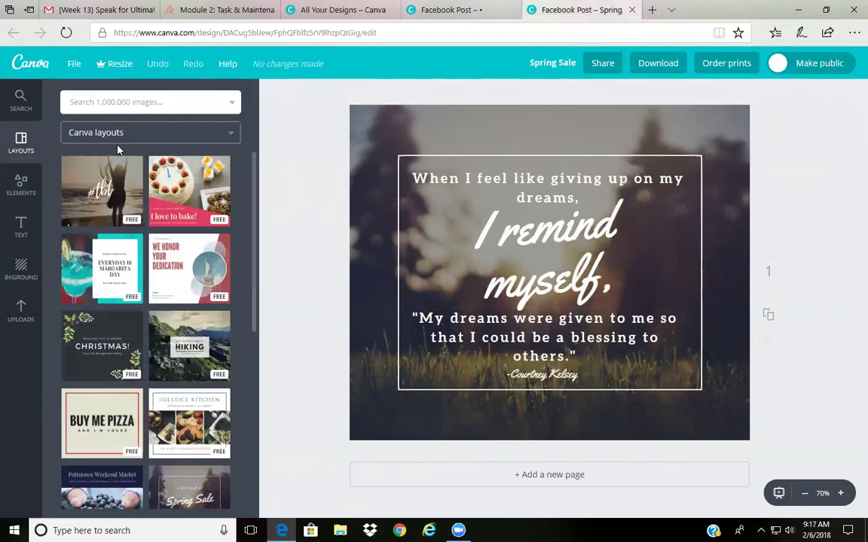
scroll(156, 321, "down", 3)
scroll(155, 320, "down", 4)
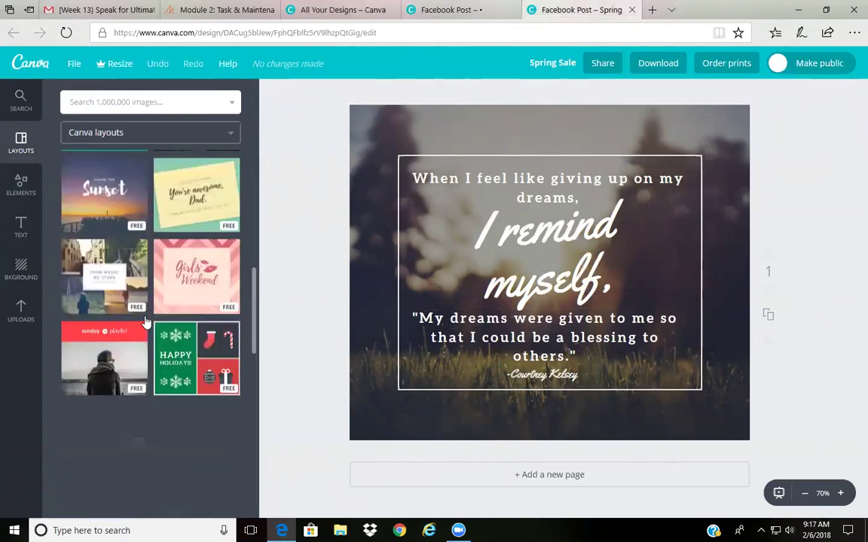
scroll(138, 336, "down", 3)
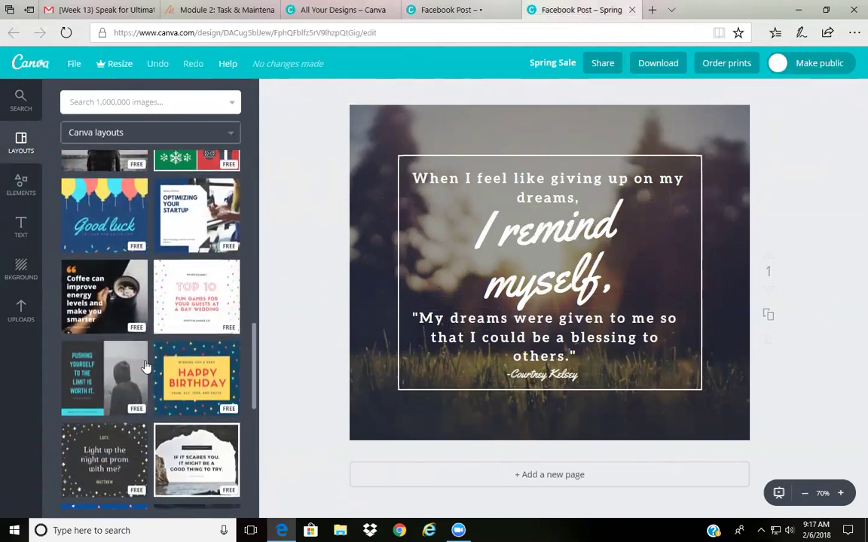